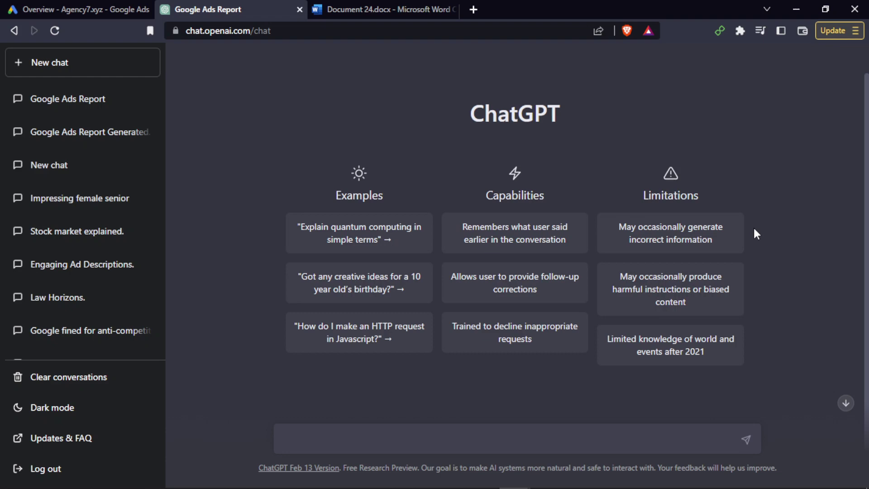
Copy the report request sentence from Word into the ChatGPT prompt and start a new line.
key("ctrl+Tab")
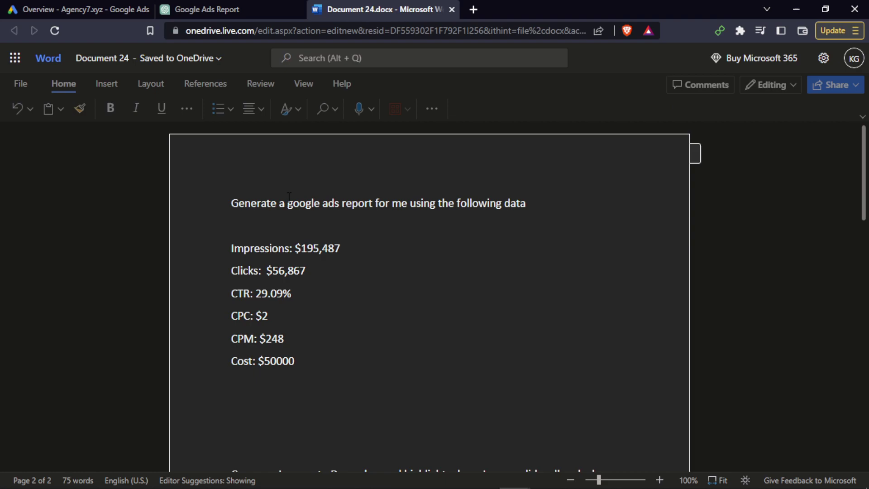
left_click_drag(227, 204, 527, 204)
key("ctrl+c")
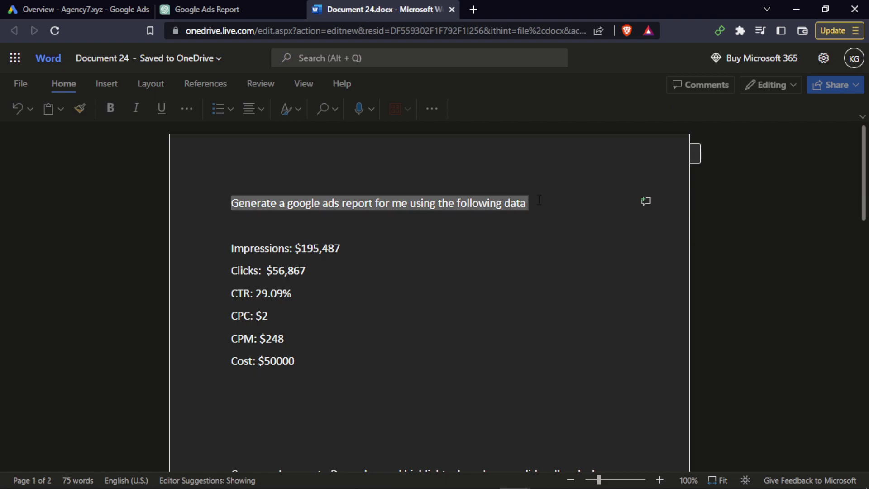
key("ctrl+shift+Tab")
key("ctrl+v")
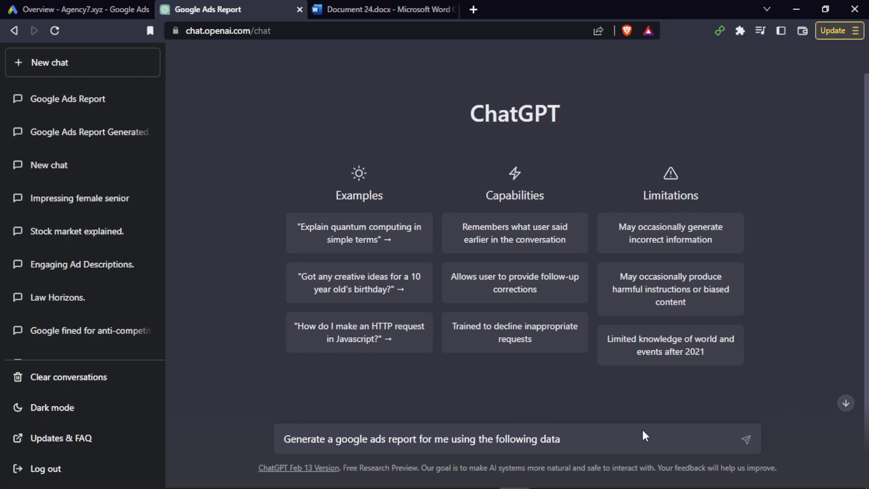
key("shift+Return")
Add the six data lines, Impressions through Cost, below the request and send the prompt.
key("ctrl+Tab")
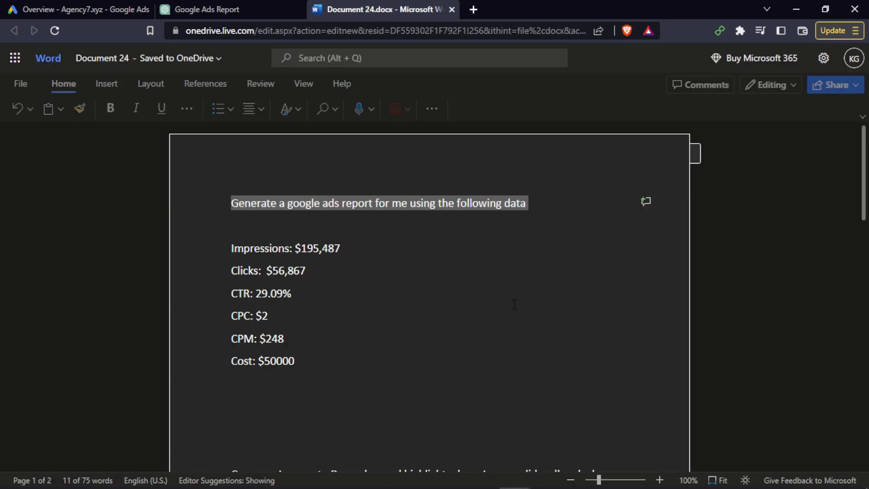
left_click_drag(230, 250, 306, 356)
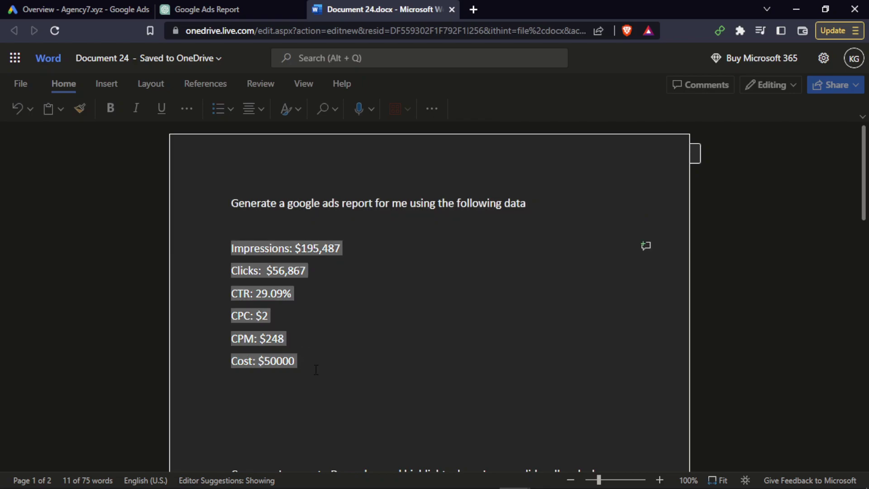
key("ctrl+c")
key("ctrl+shift+Tab")
key("ctrl+v")
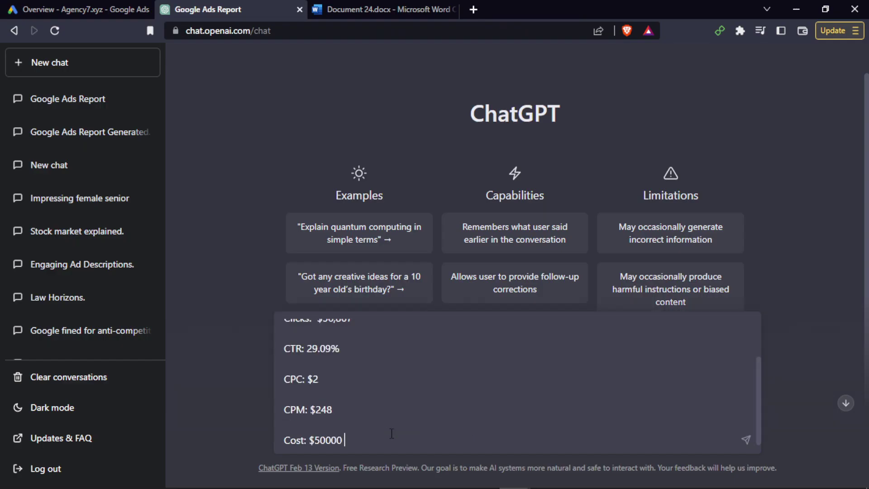
key("Return")
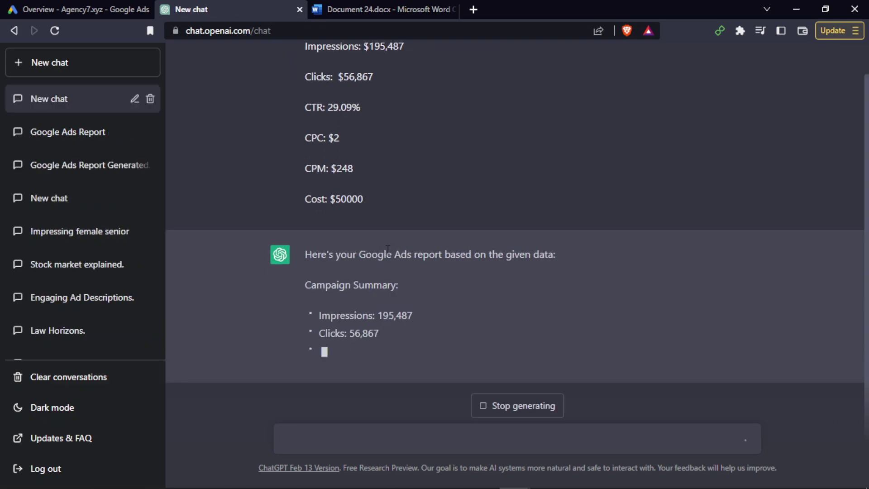
Review the finished report through Conversions and its three Recommendations bullets.
scroll(387, 251, "up", 2)
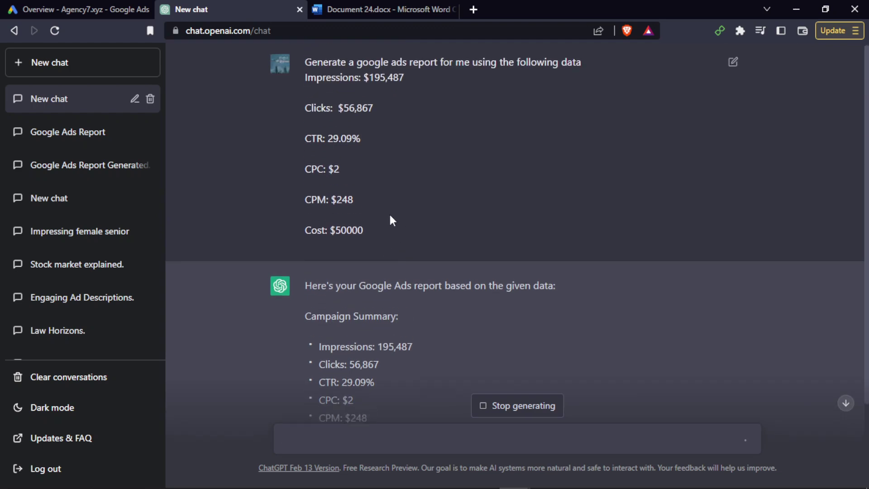
scroll(390, 217, "down", 3)
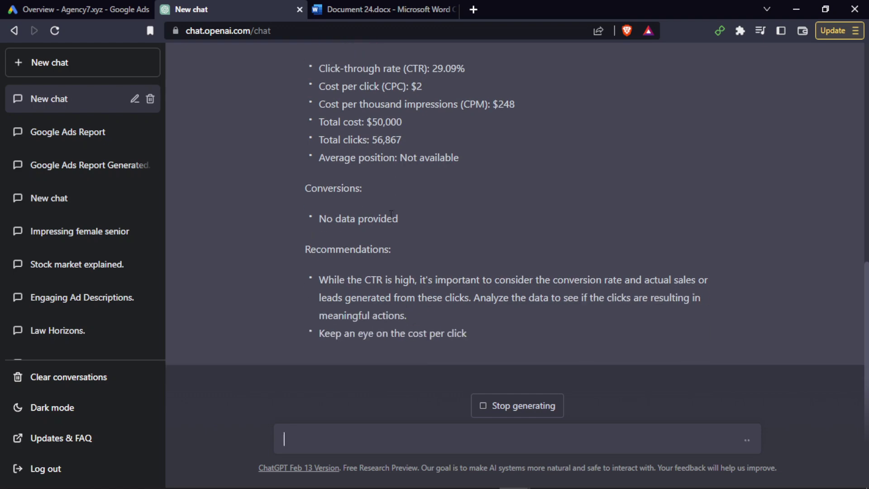
left_click_drag(310, 277, 675, 356)
left_click(675, 356)
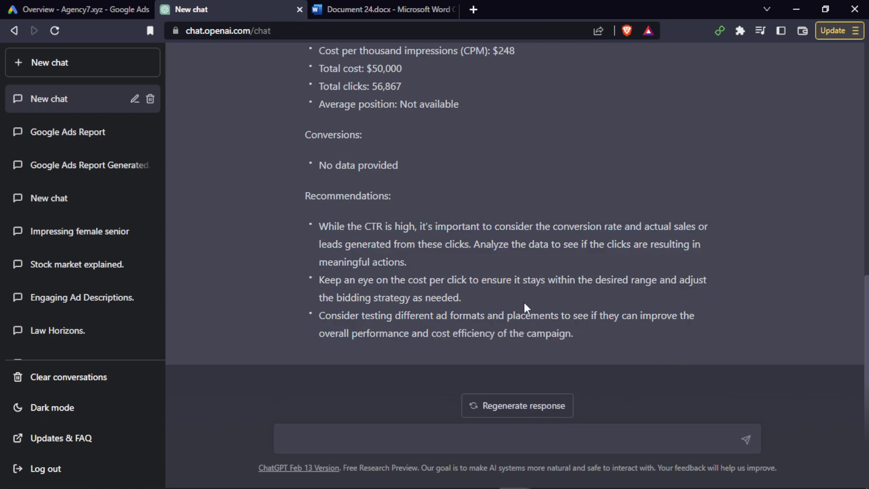
scroll(523, 302, "up", 10)
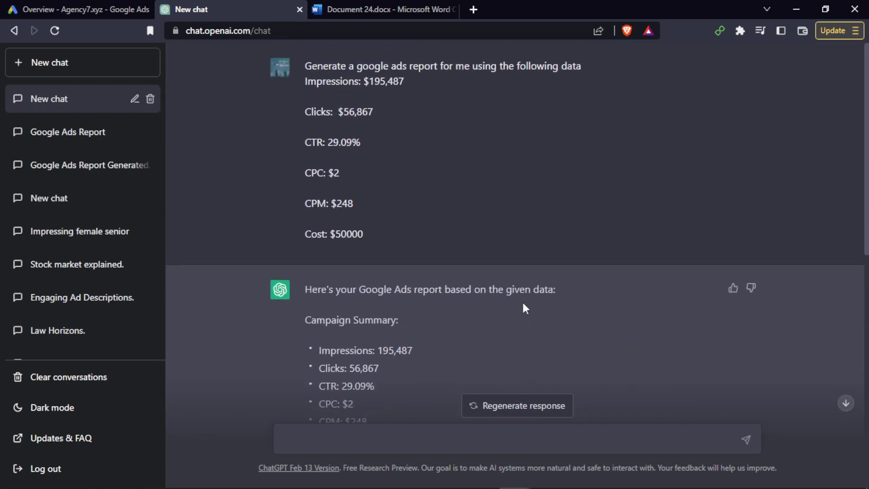
scroll(296, 150, "down", 10)
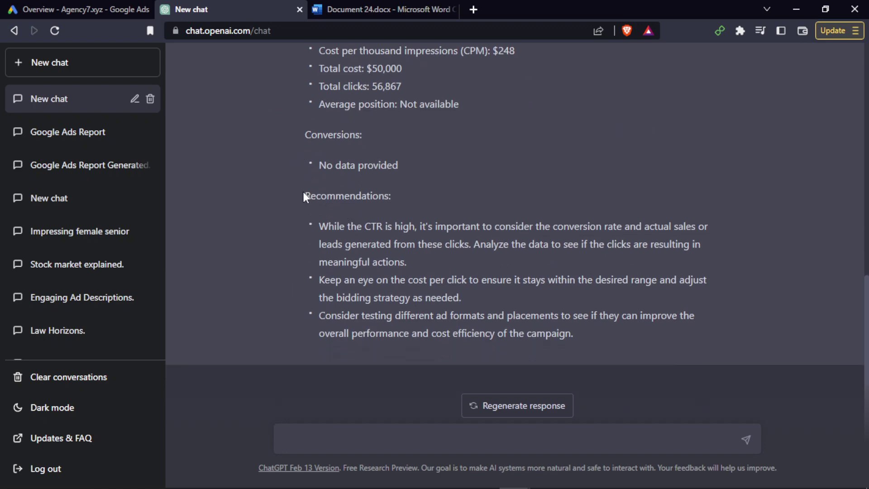
Paste the January versus December comparison request from Word into the ChatGPT prompt.
key("ctrl+Tab")
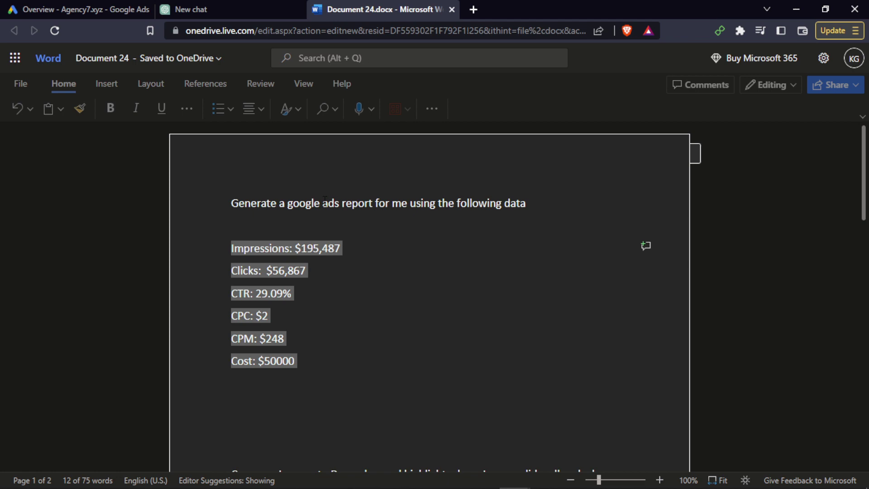
left_click_drag(230, 214, 640, 231)
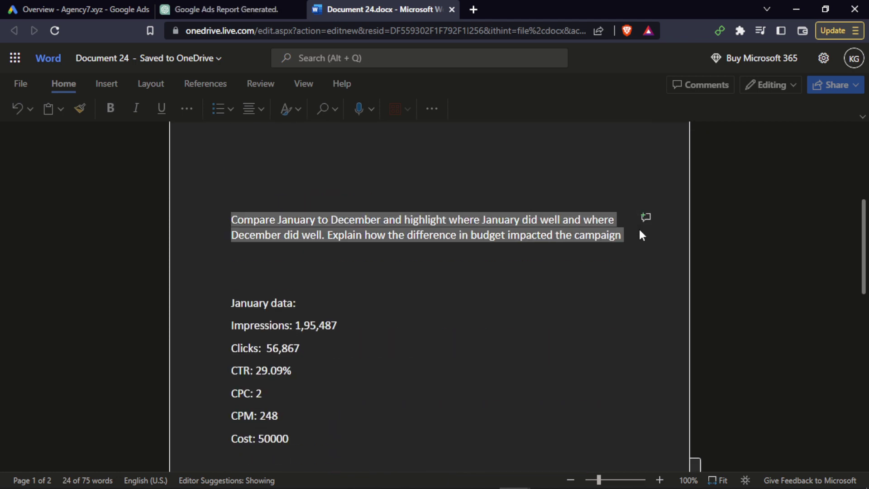
key("ctrl+shift+Tab")
scroll(485, 200, "up", 10)
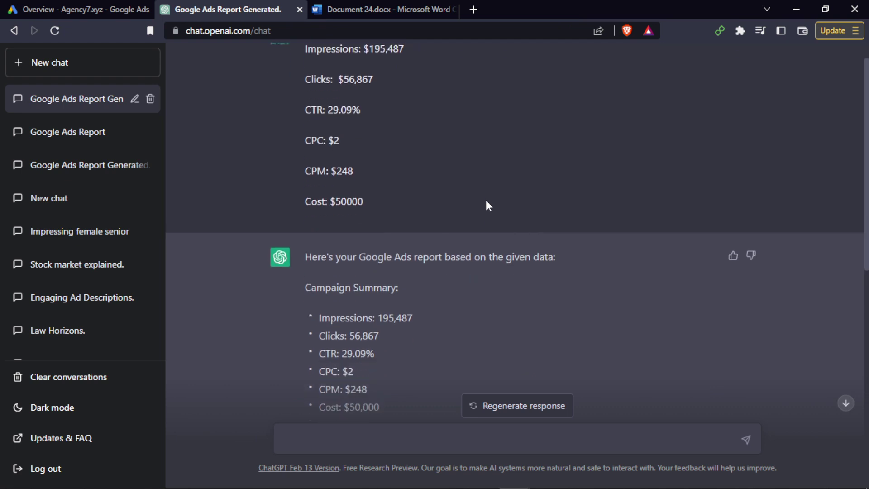
scroll(485, 227, "down", 10)
left_click(447, 438)
key("ctrl+v")
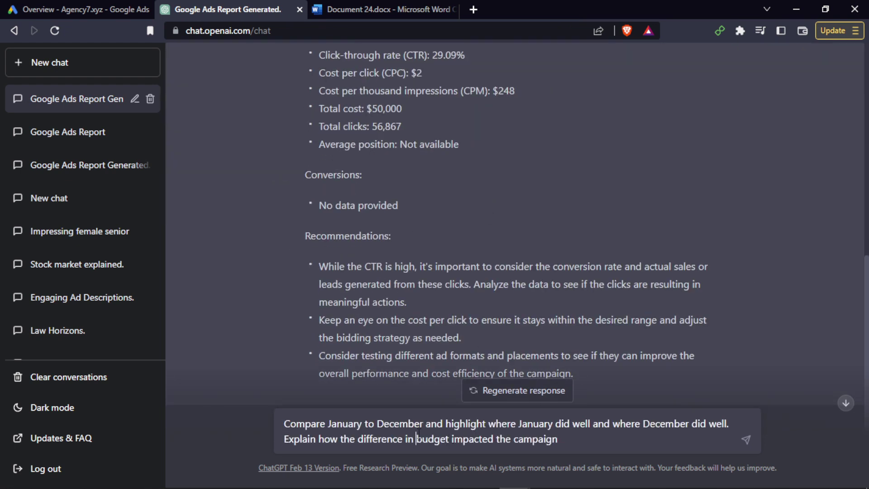
Insert the first request line before 'Compare' and separate the two sentences with a full stop.
key("ctrl+a")
left_click(284, 423)
scroll(300, 396, "up", 10)
left_click_drag(301, 64, 399, 93)
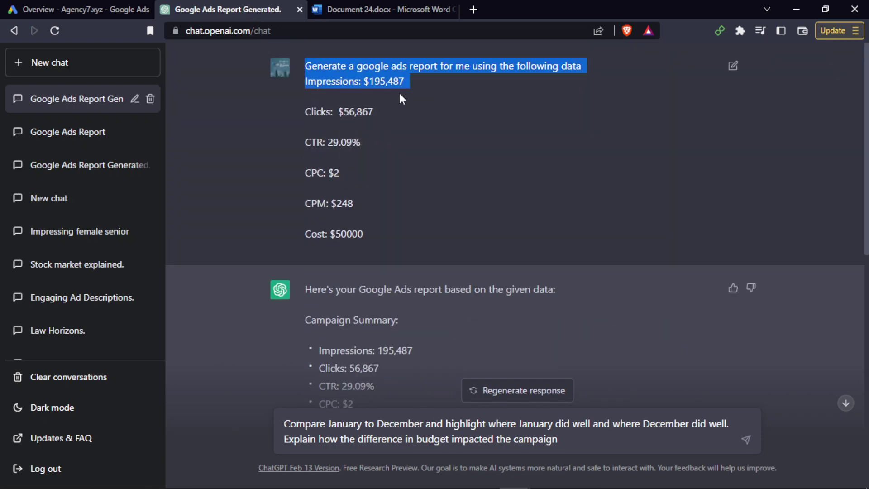
left_click_drag(458, 80, 586, 62)
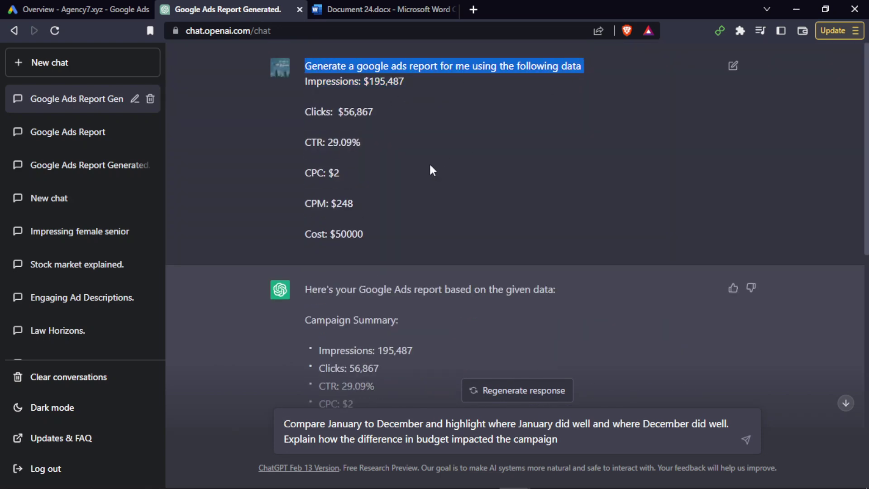
scroll(430, 170, "down", 7)
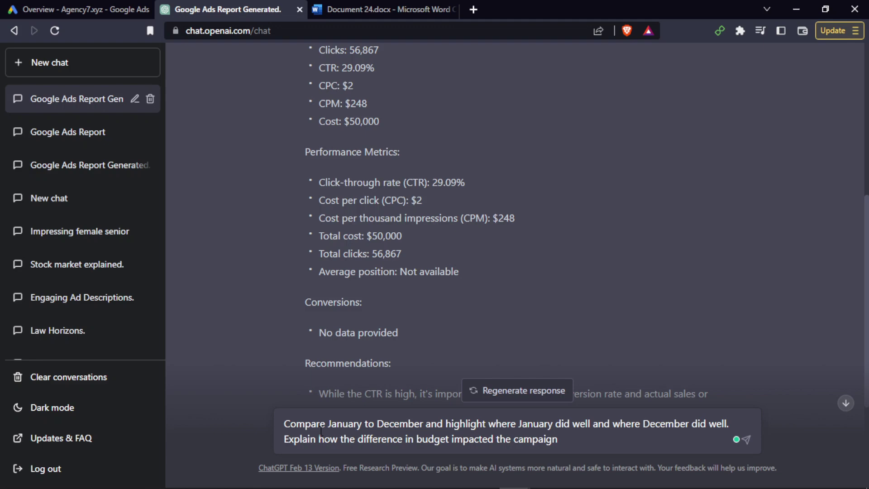
key("ctrl+v")
key("BackSpace")
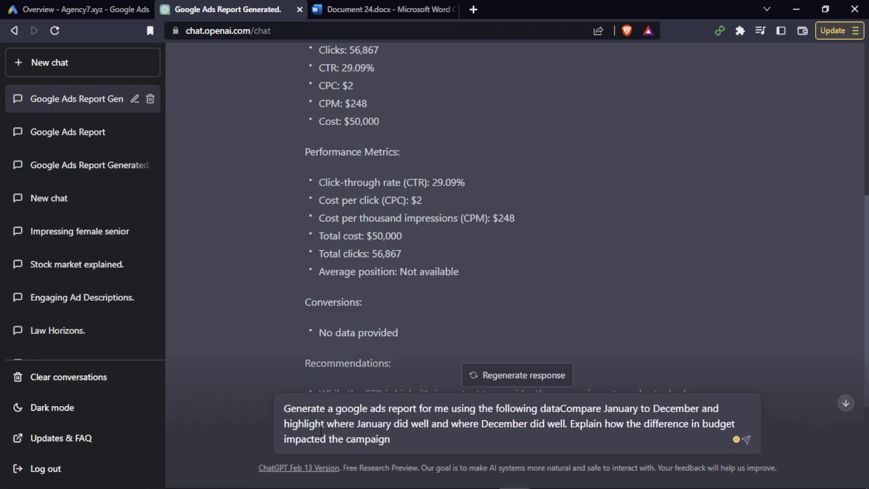
type(".")
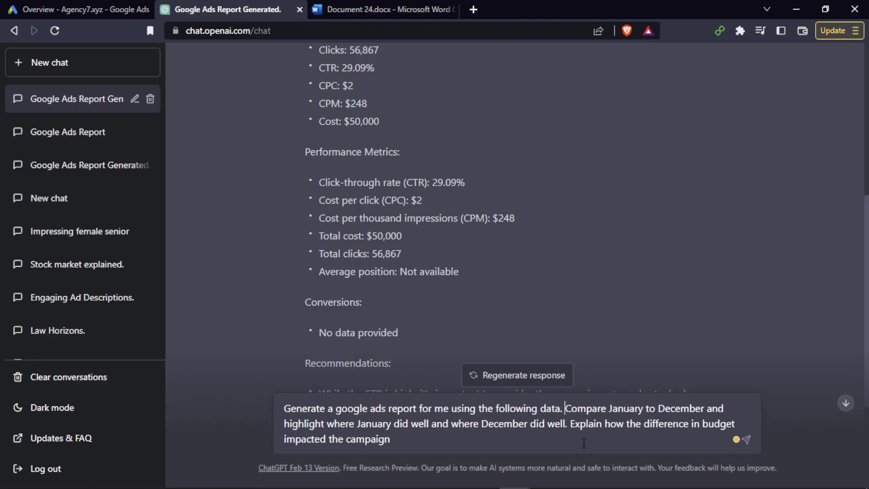
Add a new line at the end of the prompt and bring up the Word document's data.
left_click_drag(306, 423, 685, 432)
left_click(569, 429)
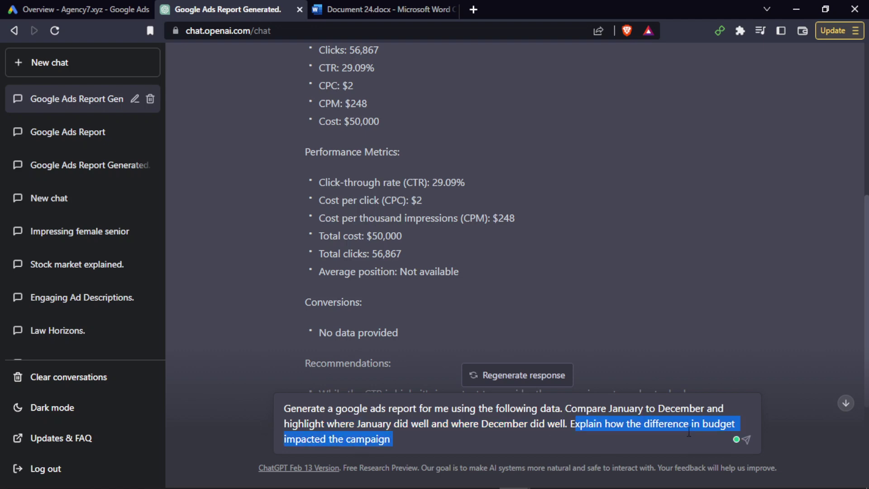
left_click(646, 441)
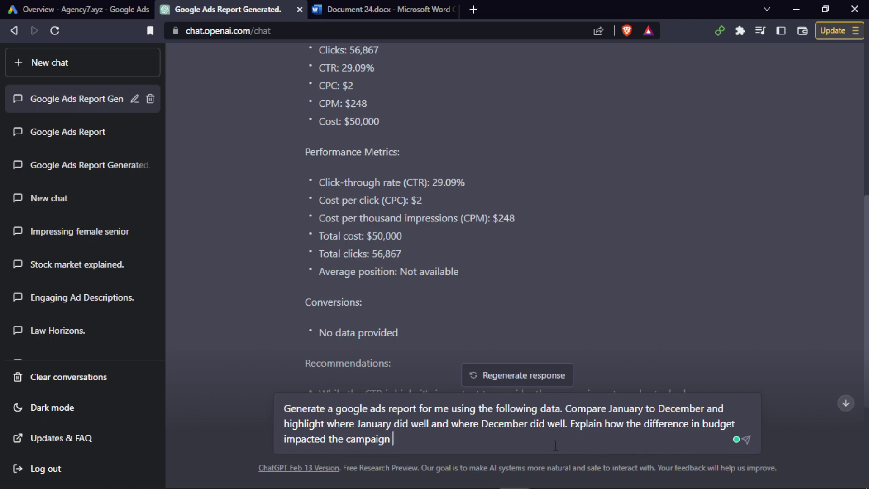
key("shift+Return")
key("shift+Return")
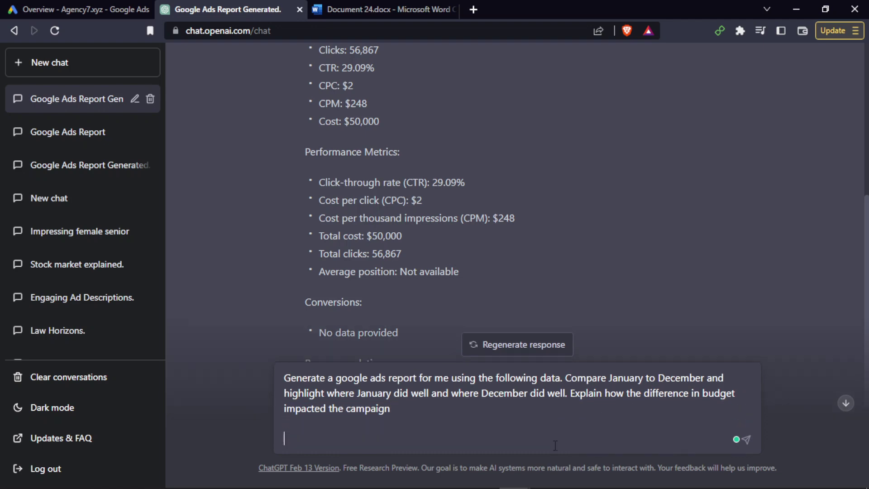
key("ctrl+Tab")
scroll(310, 313, "down", 3)
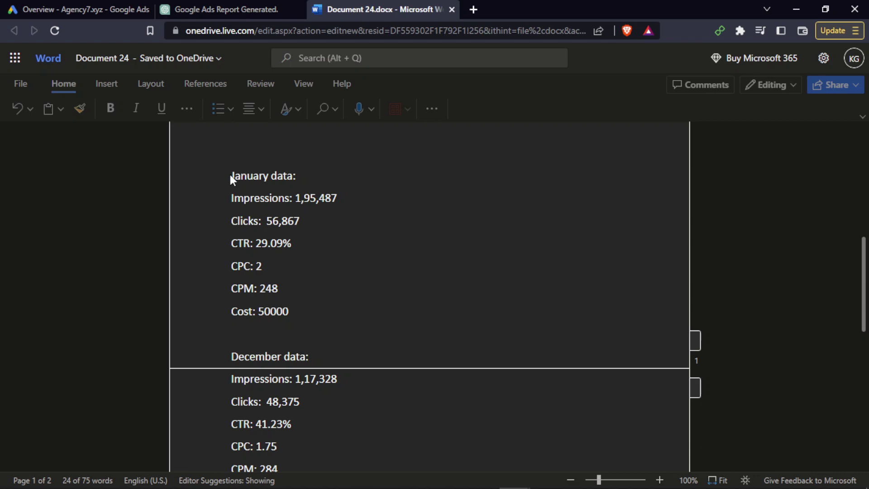
Paste the January and December figures from Document 24 under the comparison request.
left_click_drag(230, 174, 329, 320)
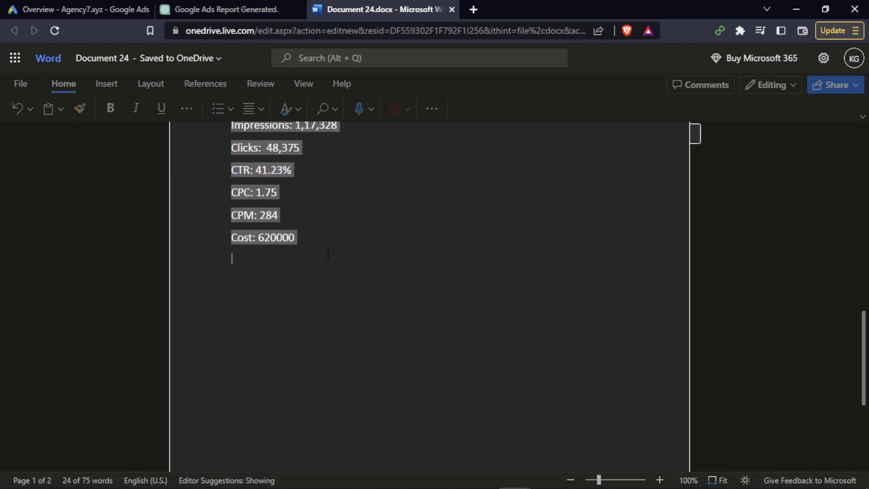
left_click_drag(328, 253, 327, 251)
scroll(326, 248, "up", 5)
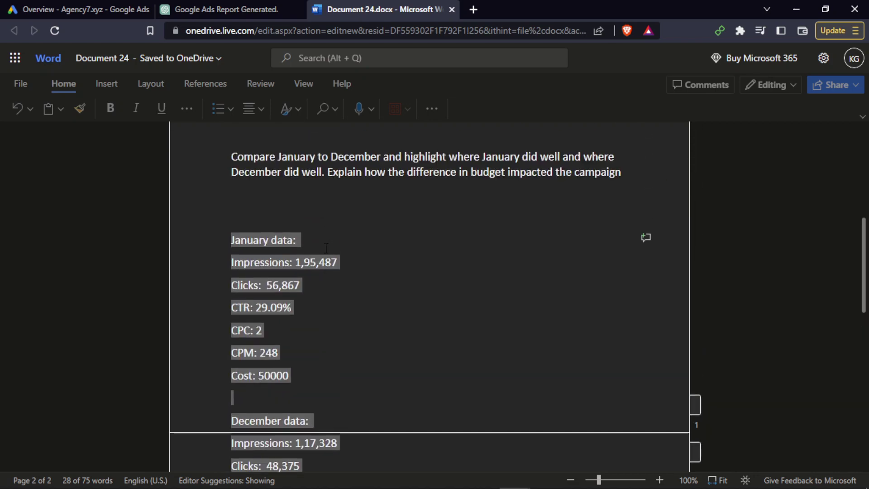
left_click(298, 177)
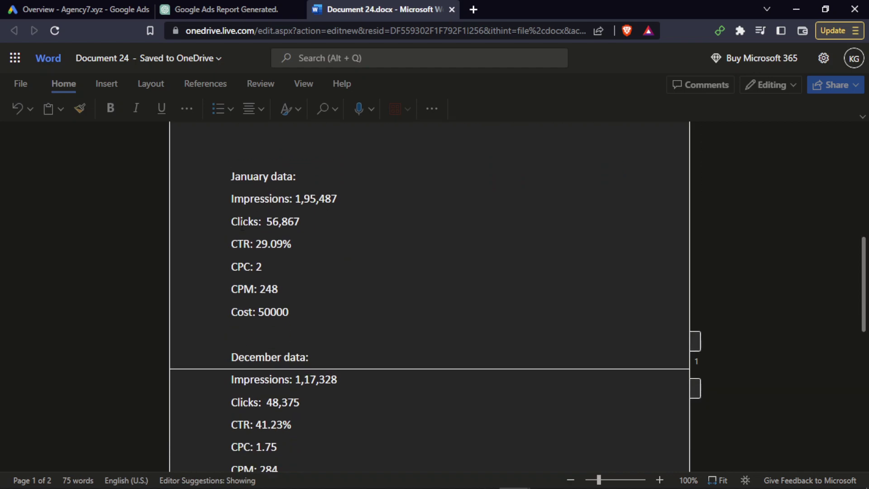
scroll(231, 244, "down", 2)
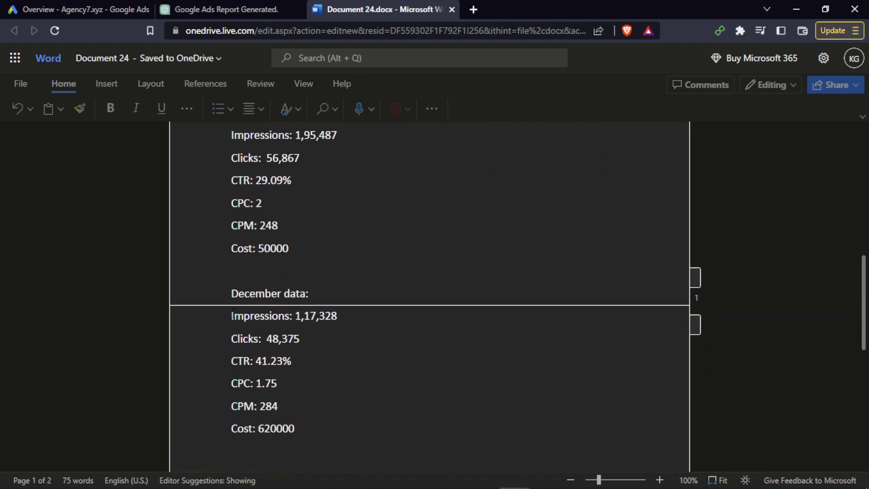
left_click_drag(233, 315, 278, 316)
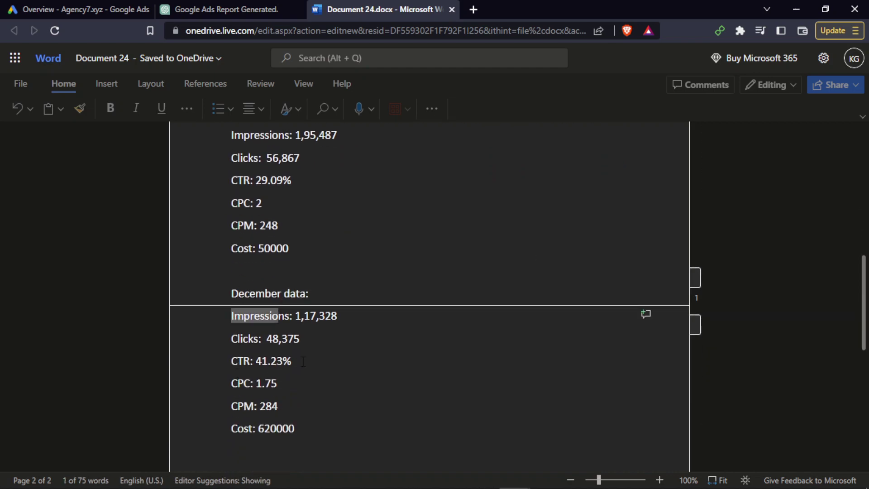
key("ctrl+shift+Tab")
key("ctrl+v")
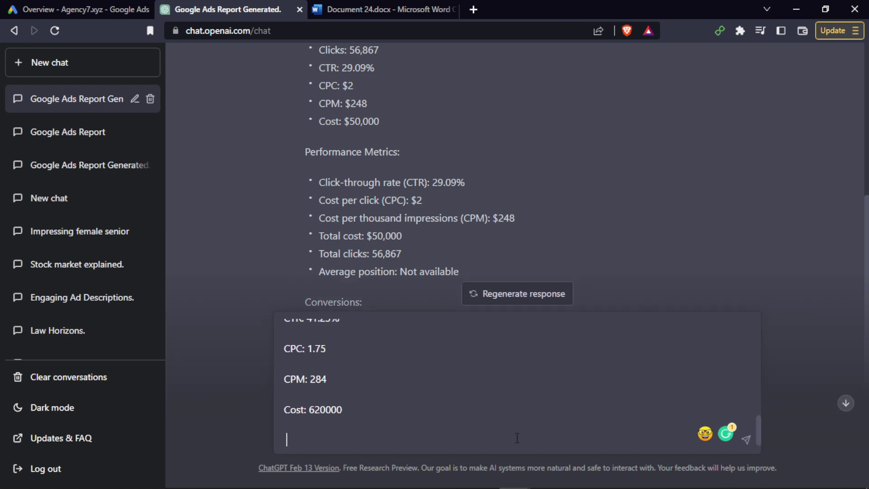
Submit the comparison prompt and watch the January metrics and December's $620,000 Budget Impact appear.
key("Return")
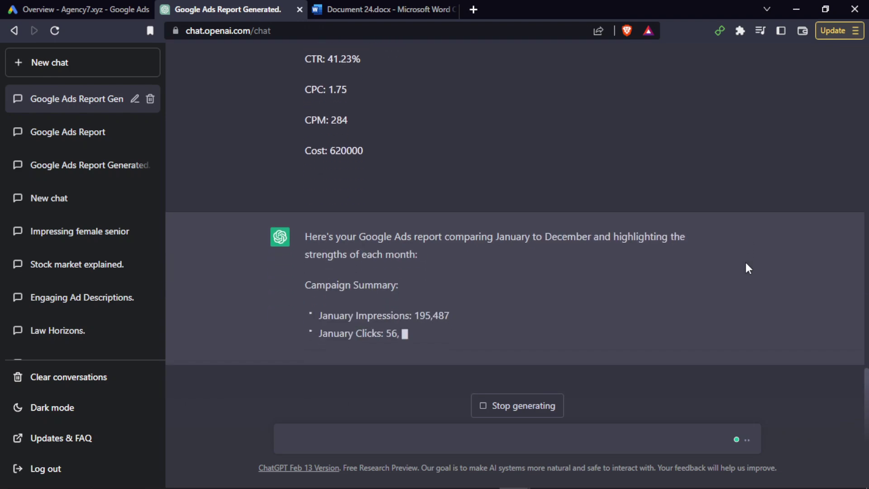
scroll(520, 159, "up", 8)
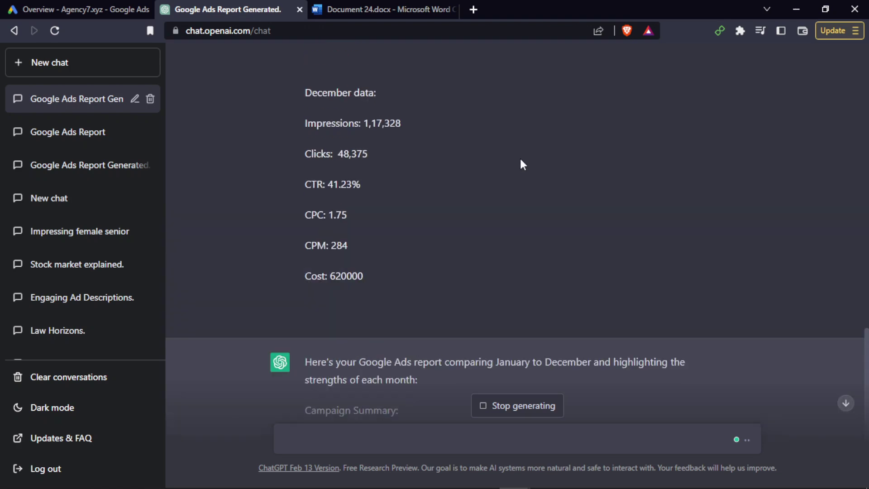
scroll(361, 172, "down", 9)
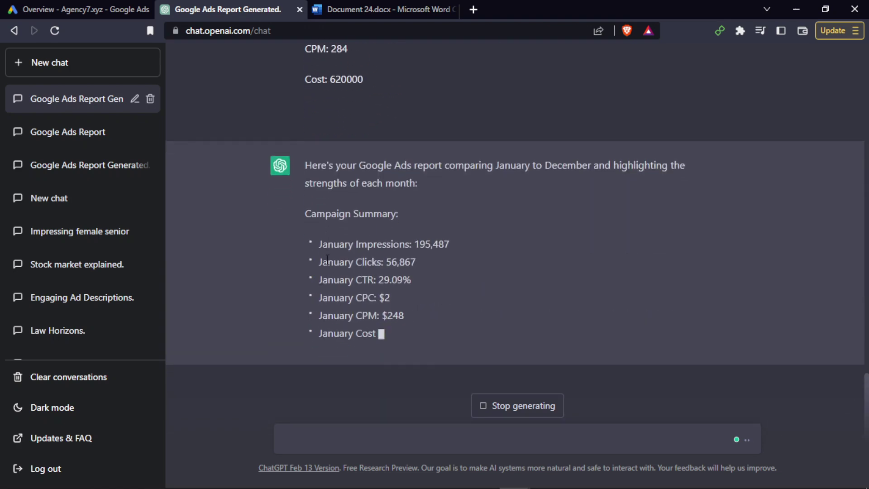
left_click_drag(318, 261, 458, 340)
left_click(450, 314)
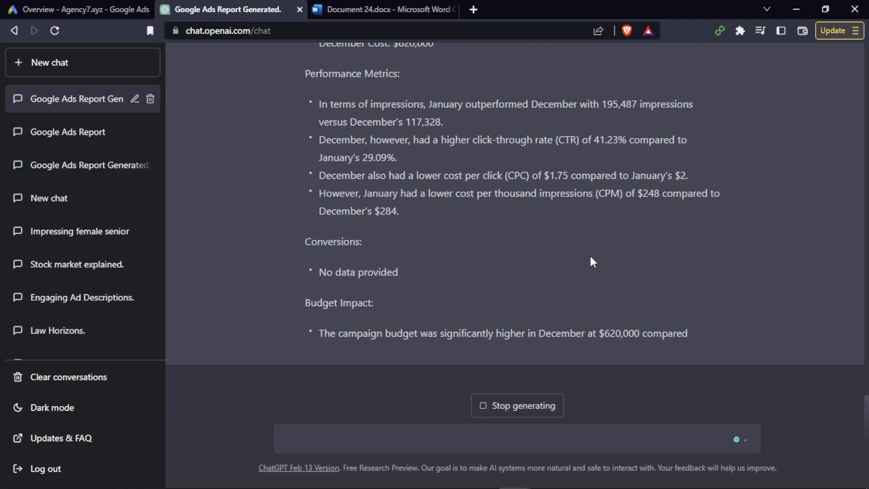
Scroll through the reply and select the Budget Impact section contrasting $620,000 with $50,000.
scroll(590, 256, "up", 10)
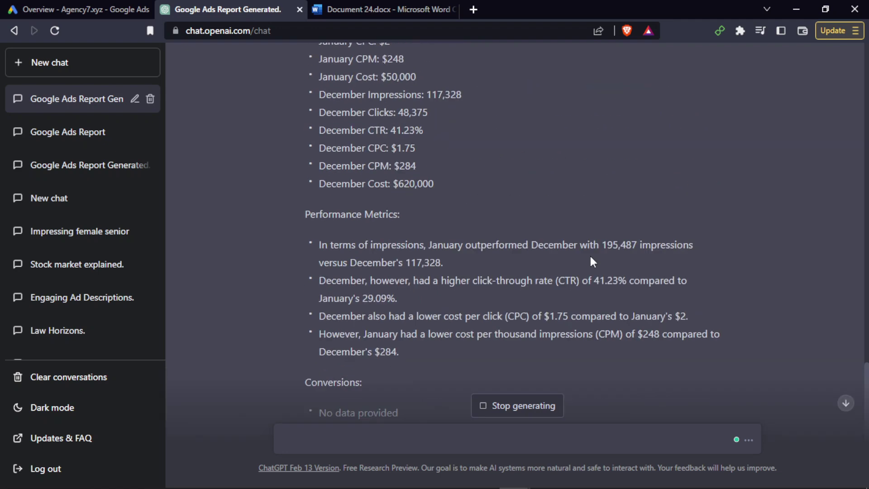
scroll(408, 226, "up", 10)
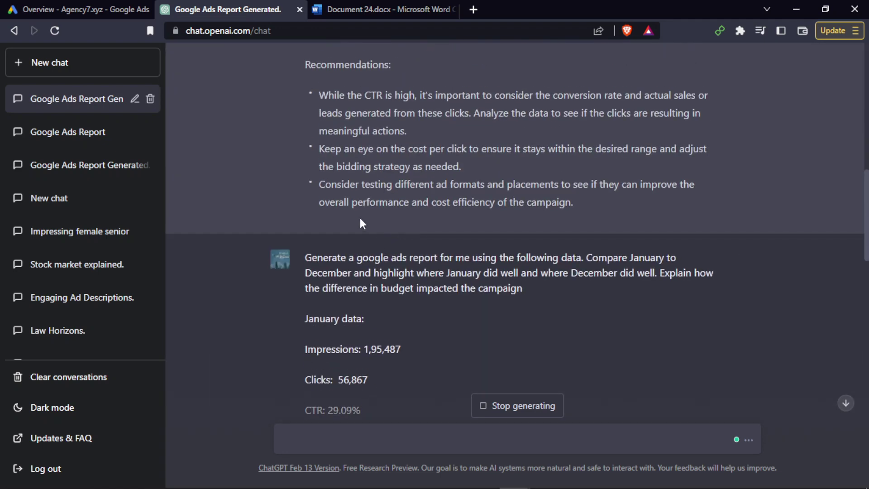
scroll(582, 257, "down", 1)
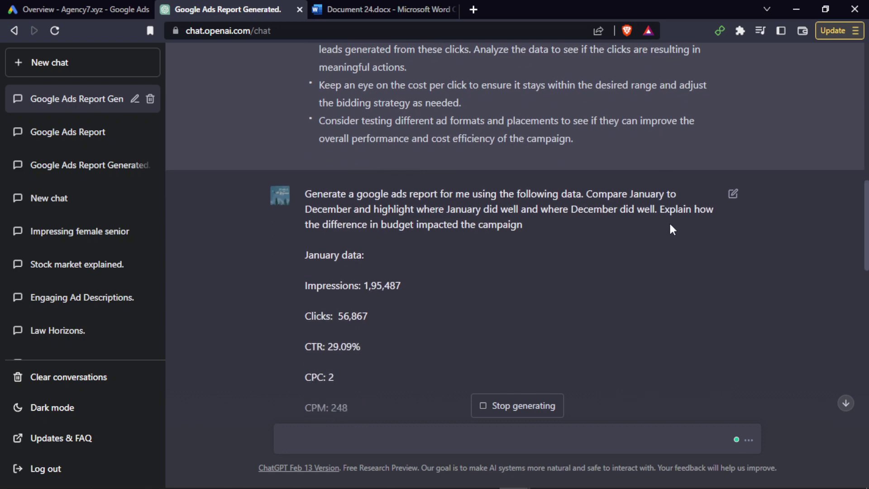
scroll(439, 227, "down", 15)
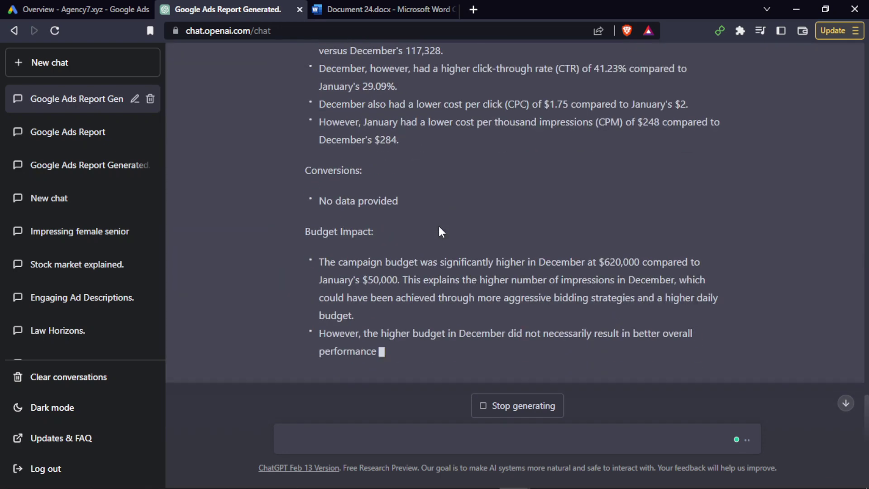
left_click_drag(306, 213, 601, 308)
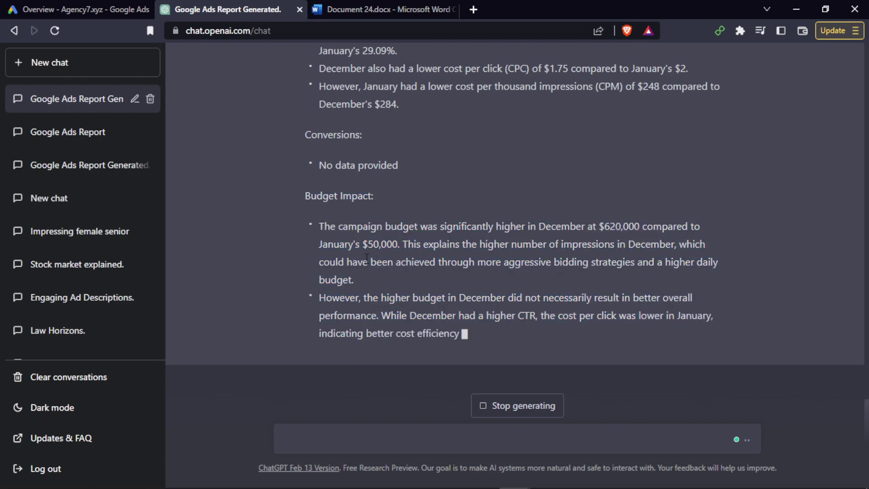